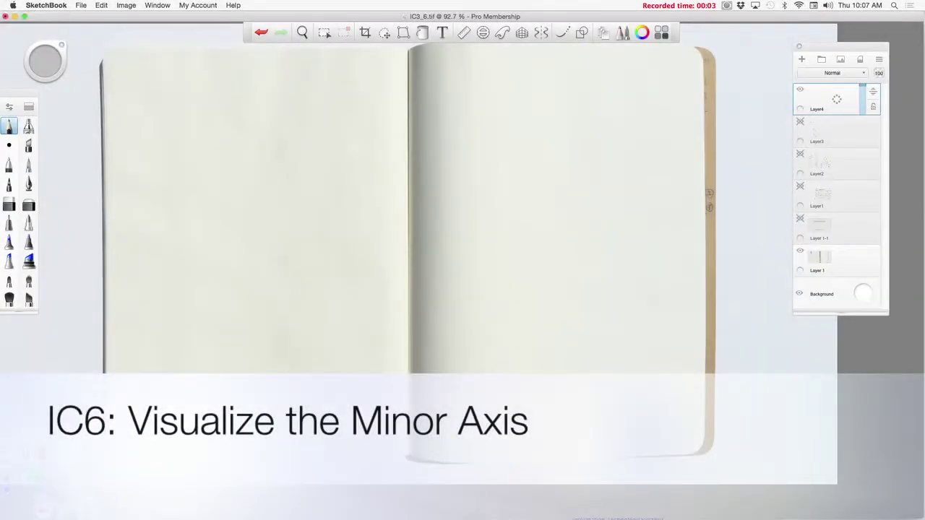
# Zoom in to about 113% and pan so the blank left page fills the canvas
pyautogui.press('space')
pyautogui.moveTo(363, 324)
pyautogui.mouseDown()
pyautogui.moveTo(475, 382)
pyautogui.moveTo(511, 365)
pyautogui.moveTo(496, 364)
pyautogui.moveTo(521, 366)
pyautogui.moveTo(553, 421)
pyautogui.mouseUp()
pyautogui.press('space')
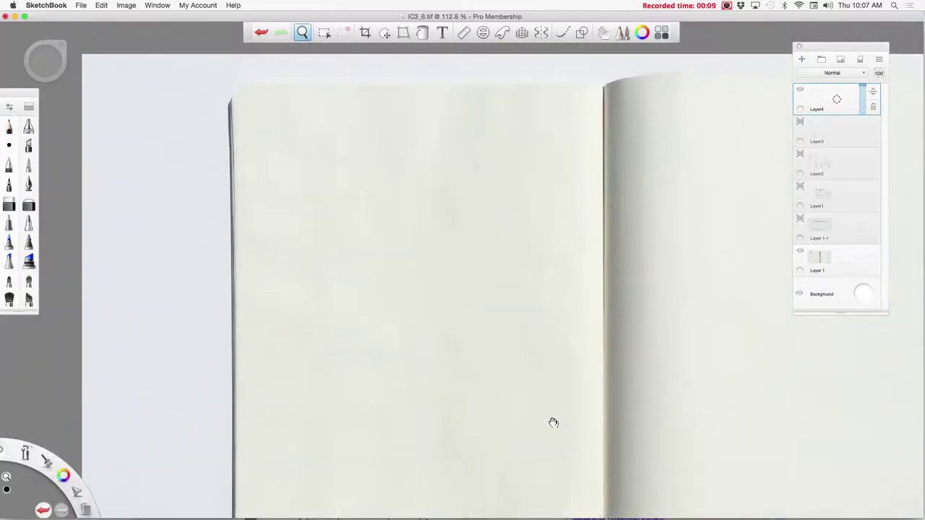
pyautogui.press('space')
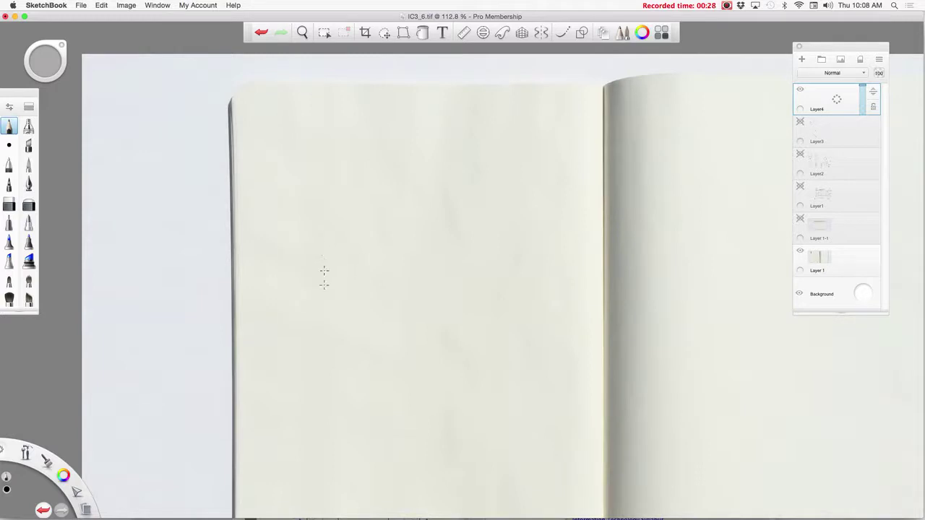
# Draw and retrace a vertical axis line, then sketch a flat ellipse across its upper part
pyautogui.moveTo(325, 298); pyautogui.dragTo(326, 137)
pyautogui.moveTo(324, 302); pyautogui.dragTo(325, 136)
pyautogui.moveTo(371, 193)
pyautogui.mouseDown()
pyautogui.moveTo(293, 207)
pyautogui.moveTo(347, 187)
pyautogui.moveTo(373, 198)
pyautogui.moveTo(271, 195)
pyautogui.moveTo(373, 203)
pyautogui.moveTo(296, 209)
pyautogui.moveTo(376, 192)
pyautogui.mouseUp()
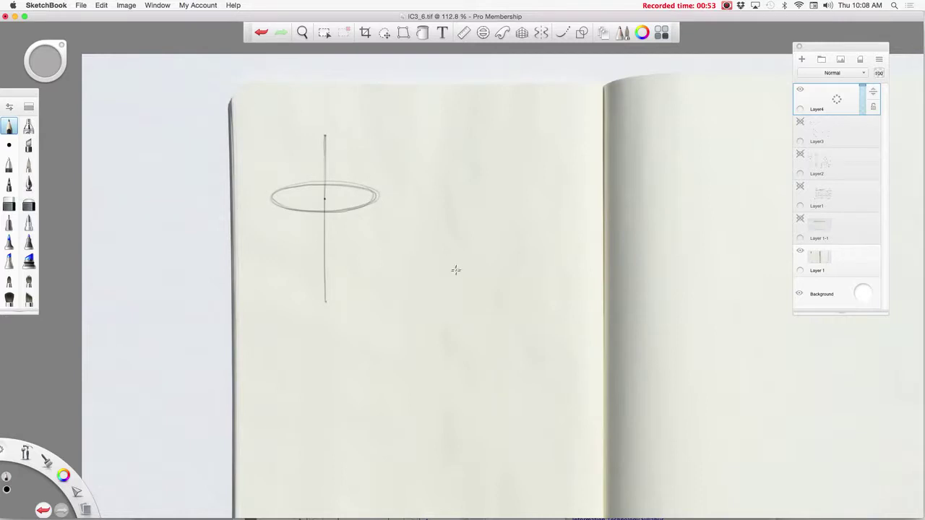
# Form a cylinder with a lower ellipse and side walls, add a downward arrow and small ellipse
pyautogui.click(324, 224)
pyautogui.moveTo(350, 237)
pyautogui.mouseDown()
pyautogui.moveTo(374, 224)
pyautogui.moveTo(362, 214)
pyautogui.moveTo(372, 226)
pyautogui.mouseUp()
pyautogui.moveTo(271, 220)
pyautogui.mouseDown()
pyautogui.moveTo(377, 230)
pyautogui.moveTo(367, 215)
pyautogui.mouseUp()
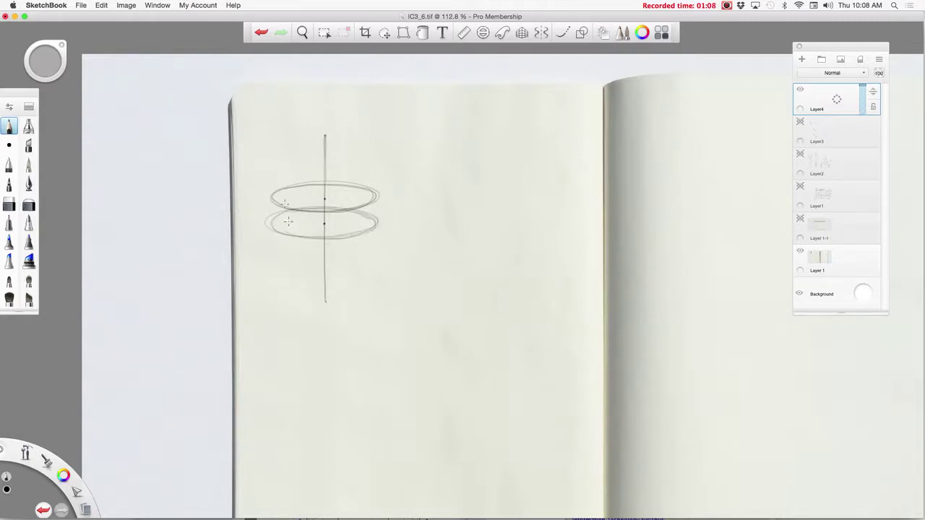
pyautogui.moveTo(271, 200); pyautogui.dragTo(271, 224)
pyautogui.moveTo(378, 196); pyautogui.dragTo(377, 224)
pyautogui.moveTo(256, 285); pyautogui.dragTo(258, 161)
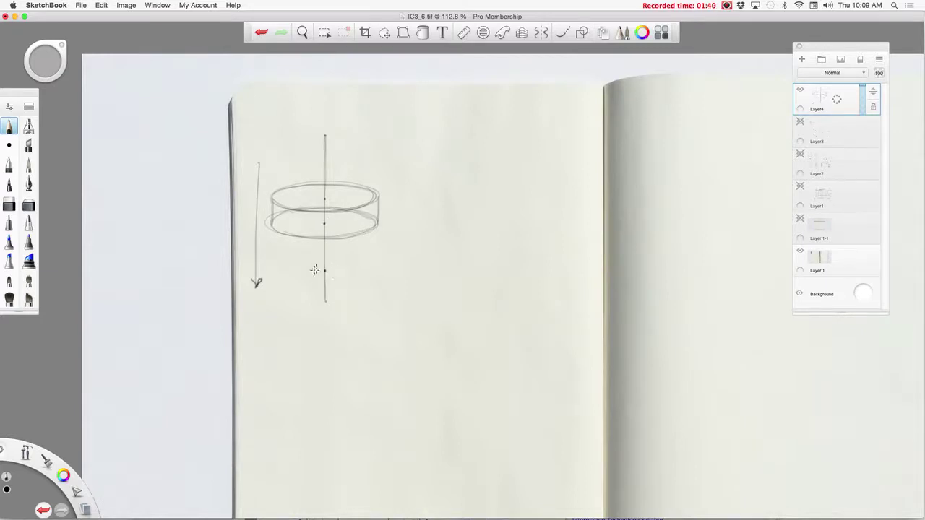
pyautogui.moveTo(320, 272); pyautogui.dragTo(330, 275)
# Add a small top ellipse, letter WIDER under the arrow, and extend both ends into cones
pyautogui.moveTo(328, 151)
pyautogui.mouseDown()
pyautogui.moveTo(314, 151)
pyautogui.moveTo(334, 152)
pyautogui.mouseUp()
pyautogui.moveTo(258, 297)
pyautogui.mouseDown()
pyautogui.moveTo(250, 301)
pyautogui.moveTo(288, 302)
pyautogui.mouseUp()
pyautogui.moveTo(316, 273); pyautogui.dragTo(326, 288)
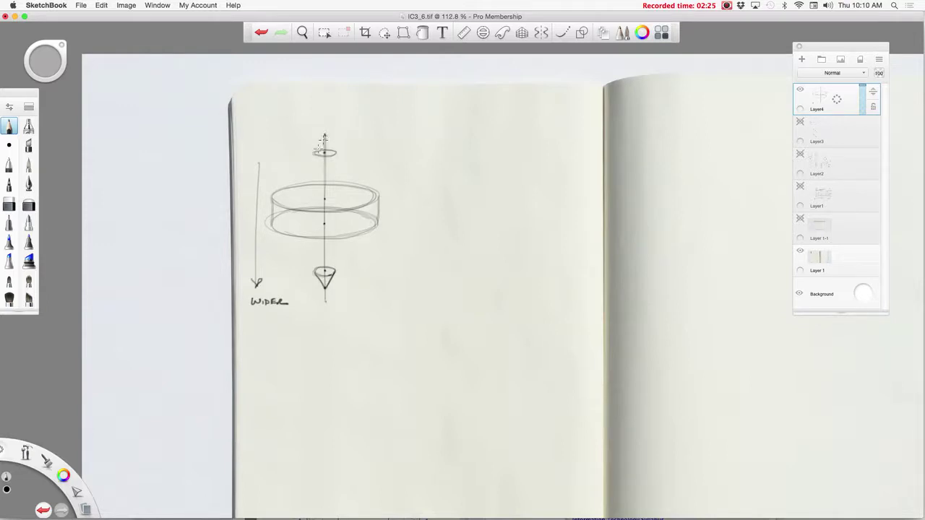
pyautogui.moveTo(315, 153)
pyautogui.mouseDown()
pyautogui.moveTo(324, 134)
pyautogui.moveTo(313, 154)
pyautogui.moveTo(338, 149)
pyautogui.moveTo(322, 156)
pyautogui.moveTo(331, 152)
pyautogui.mouseUp()
pyautogui.moveTo(324, 272)
pyautogui.mouseDown()
pyautogui.moveTo(316, 277)
pyautogui.moveTo(334, 273)
pyautogui.moveTo(320, 268)
pyautogui.mouseUp()
# Zoom in to about 175% and stroke parallel lines along the axis into a thick shaft joining cylinder and cones
pyautogui.press('space')
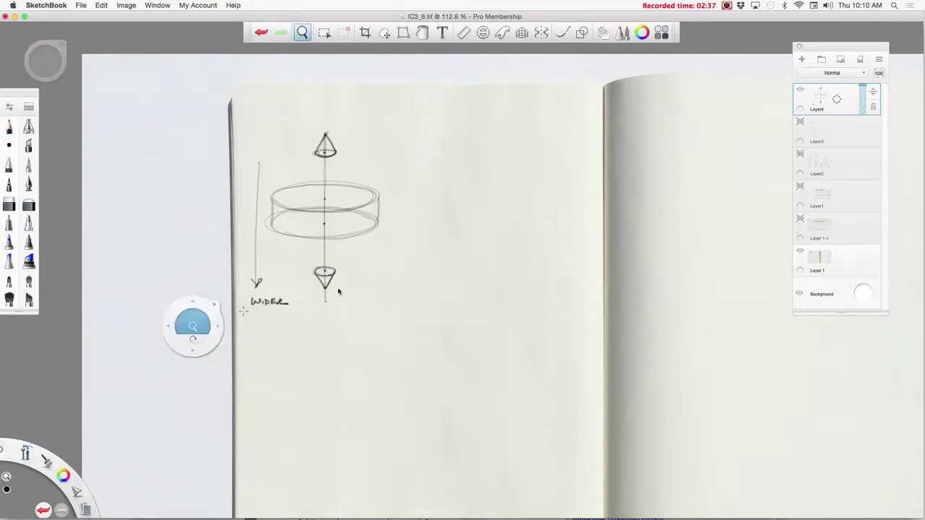
pyautogui.moveTo(430, 306)
pyautogui.mouseDown()
pyautogui.moveTo(520, 342)
pyautogui.moveTo(528, 372)
pyautogui.moveTo(545, 383)
pyautogui.mouseUp()
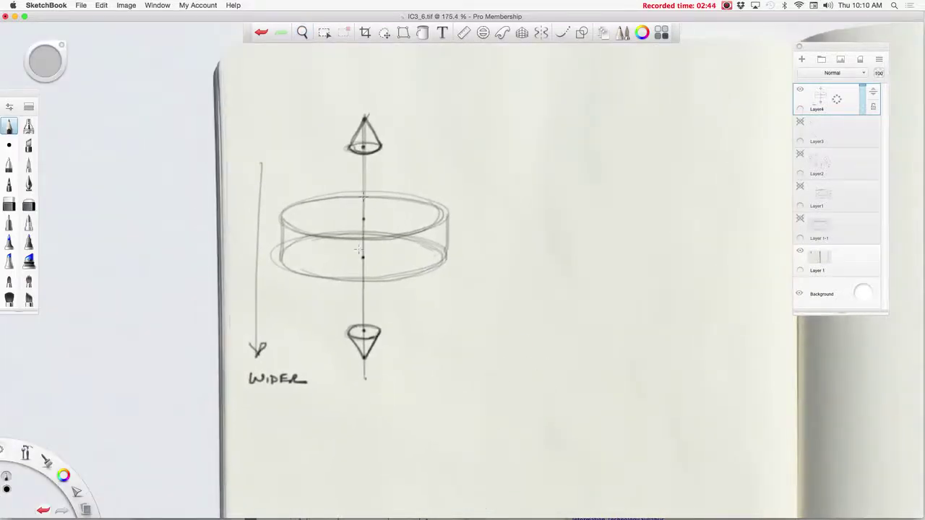
pyautogui.moveTo(360, 325); pyautogui.dragTo(359, 281)
pyautogui.moveTo(360, 329)
pyautogui.mouseDown()
pyautogui.moveTo(361, 279)
pyautogui.moveTo(367, 331)
pyautogui.moveTo(369, 278)
pyautogui.mouseUp()
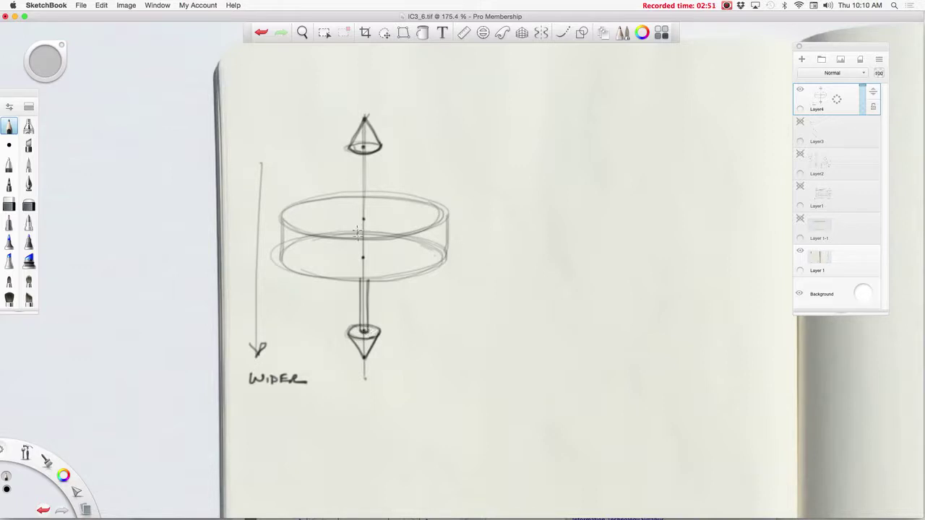
pyautogui.moveTo(358, 242); pyautogui.dragTo(358, 152)
pyautogui.moveTo(359, 234); pyautogui.dragTo(359, 154)
pyautogui.moveTo(369, 241)
pyautogui.mouseDown()
pyautogui.moveTo(369, 150)
pyautogui.moveTo(368, 158)
pyautogui.mouseUp()
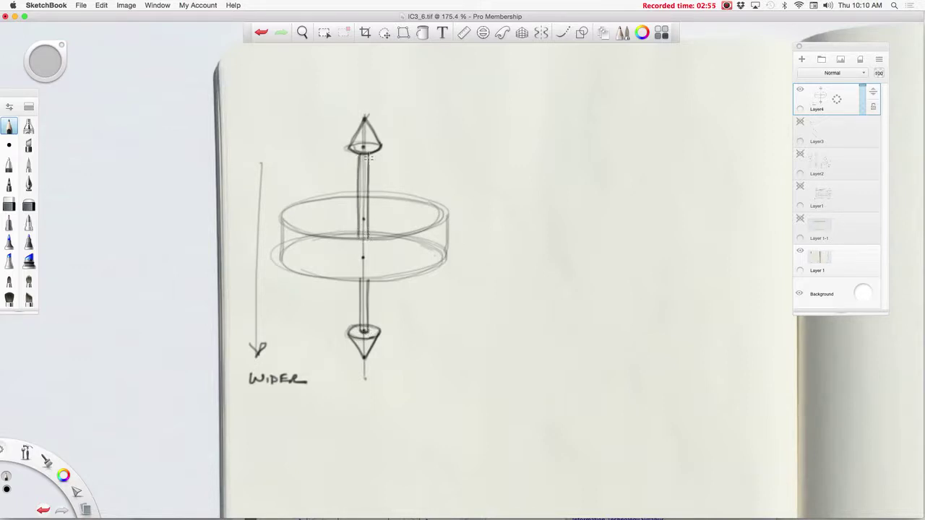
pyautogui.moveTo(358, 240); pyautogui.dragTo(359, 151)
pyautogui.moveTo(359, 329); pyautogui.dragTo(358, 282)
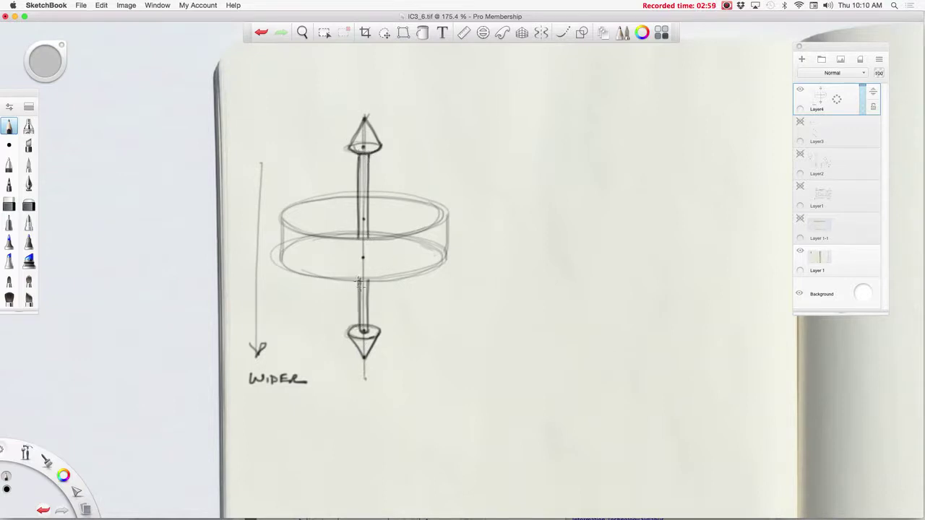
pyautogui.moveTo(368, 325); pyautogui.dragTo(368, 281)
# Retrace the cylinder's top ellipse, left and right sides, and base edge darker
pyautogui.moveTo(432, 208)
pyautogui.mouseDown()
pyautogui.moveTo(280, 219)
pyautogui.moveTo(436, 225)
pyautogui.moveTo(279, 215)
pyautogui.moveTo(401, 234)
pyautogui.moveTo(332, 197)
pyautogui.moveTo(341, 235)
pyautogui.moveTo(339, 195)
pyautogui.moveTo(288, 227)
pyautogui.mouseUp()
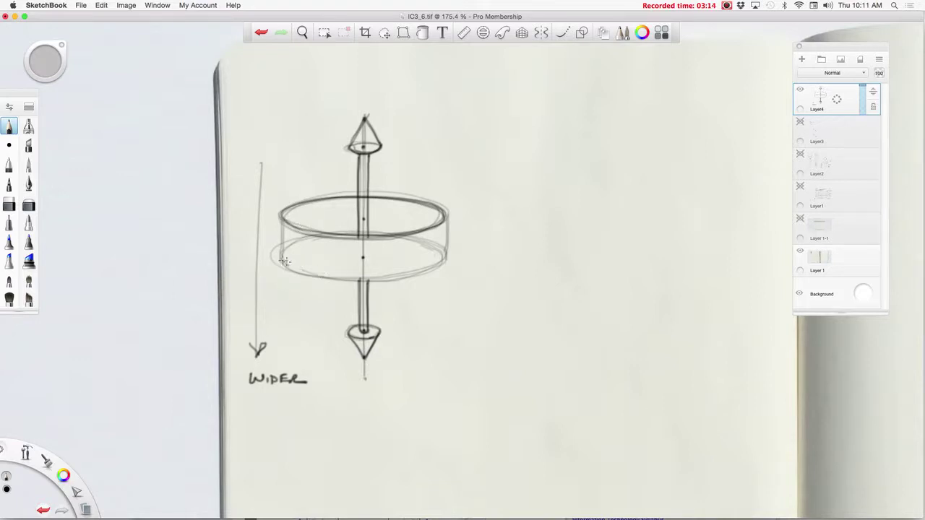
pyautogui.moveTo(281, 214)
pyautogui.mouseDown()
pyautogui.moveTo(287, 265)
pyautogui.moveTo(327, 279)
pyautogui.mouseUp()
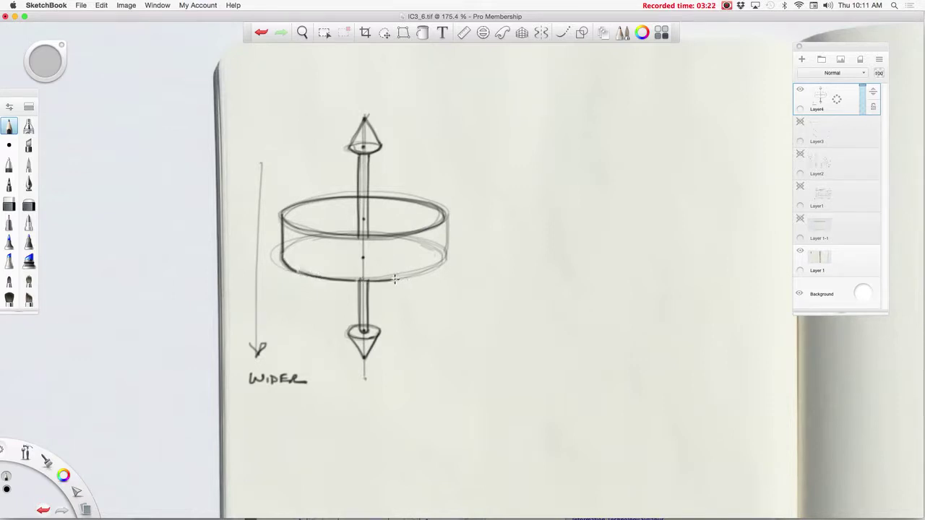
pyautogui.moveTo(394, 280); pyautogui.dragTo(442, 261)
pyautogui.moveTo(446, 218); pyautogui.dragTo(445, 261)
# Hatch the cylinder's side wall with vertical strokes and shade the lower cone
pyautogui.moveTo(283, 218)
pyautogui.mouseDown()
pyautogui.moveTo(305, 226)
pyautogui.moveTo(308, 201)
pyautogui.moveTo(325, 230)
pyautogui.moveTo(325, 204)
pyautogui.moveTo(337, 230)
pyautogui.moveTo(352, 233)
pyautogui.moveTo(352, 197)
pyautogui.mouseUp()
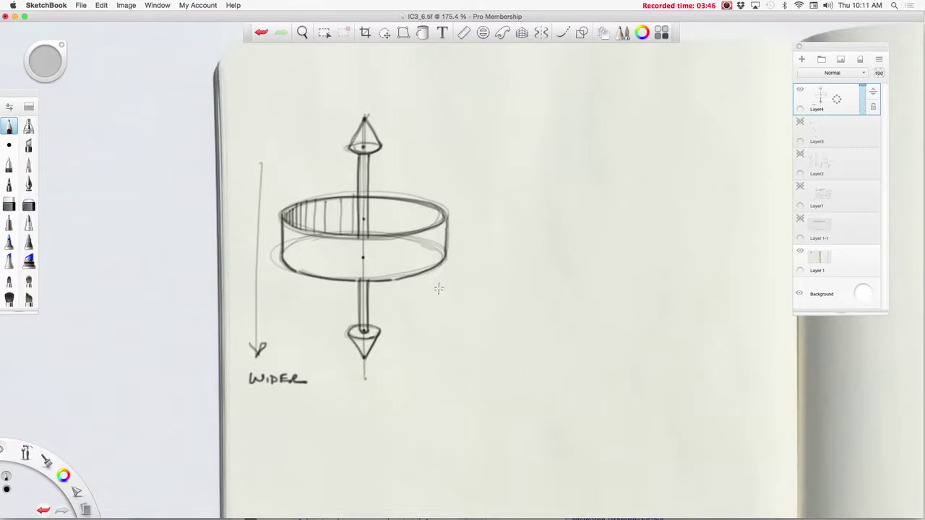
pyautogui.moveTo(444, 257)
pyautogui.mouseDown()
pyautogui.moveTo(447, 214)
pyautogui.moveTo(444, 260)
pyautogui.moveTo(437, 221)
pyautogui.moveTo(425, 268)
pyautogui.moveTo(417, 266)
pyautogui.moveTo(420, 234)
pyautogui.moveTo(407, 279)
pyautogui.moveTo(403, 232)
pyautogui.moveTo(392, 281)
pyautogui.moveTo(370, 269)
pyautogui.moveTo(366, 278)
pyautogui.moveTo(368, 226)
pyautogui.mouseUp()
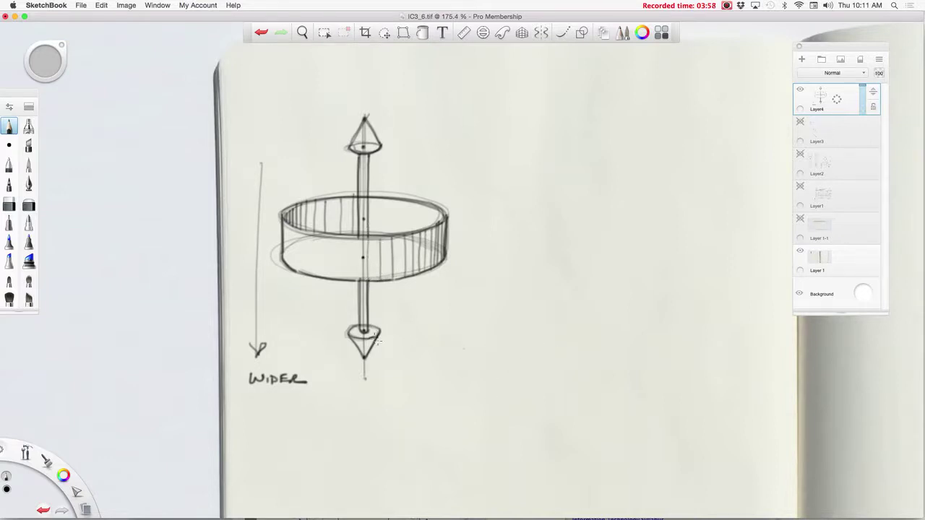
pyautogui.moveTo(376, 334)
pyautogui.mouseDown()
pyautogui.moveTo(366, 354)
pyautogui.moveTo(367, 334)
pyautogui.mouseUp()
# Shade the upper cone and draw a wavy arrowed leader line to the upper shaft
pyautogui.moveTo(365, 130)
pyautogui.mouseDown()
pyautogui.moveTo(378, 148)
pyautogui.moveTo(361, 112)
pyautogui.moveTo(368, 154)
pyautogui.moveTo(360, 112)
pyautogui.mouseUp()
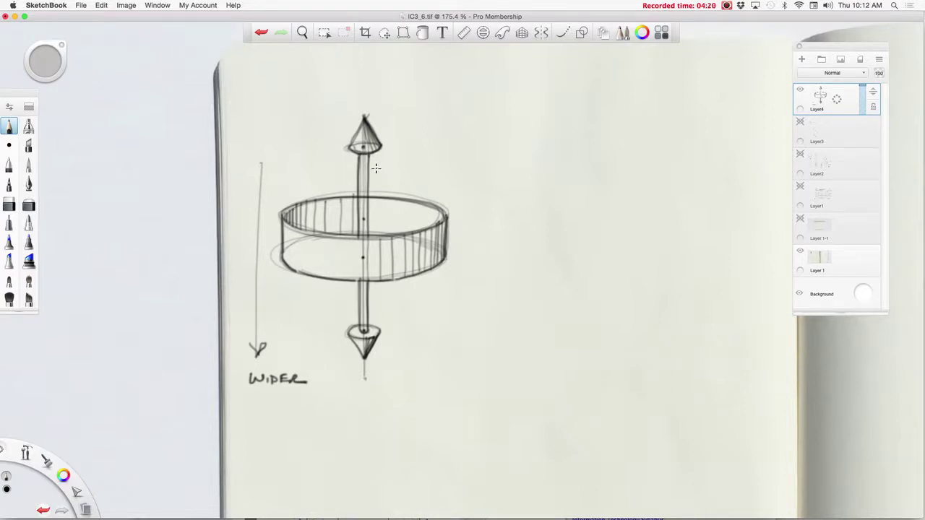
pyautogui.moveTo(375, 167); pyautogui.dragTo(450, 140)
# Hand-letter MINOR AXIS at the leader's end and retrace the lower shaft darker
pyautogui.moveTo(439, 126)
pyautogui.mouseDown()
pyautogui.moveTo(436, 133)
pyautogui.moveTo(511, 133)
pyautogui.mouseUp()
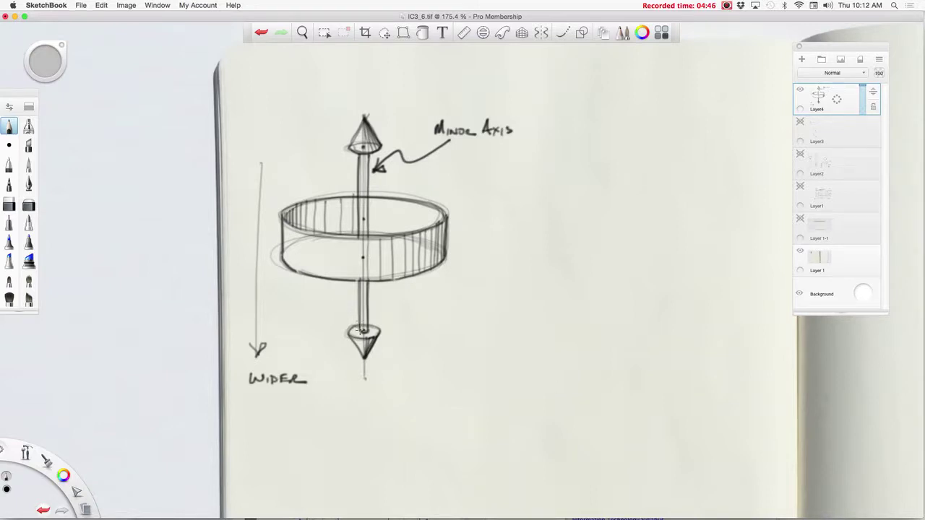
pyautogui.moveTo(362, 334)
pyautogui.mouseDown()
pyautogui.moveTo(362, 278)
pyautogui.moveTo(367, 330)
pyautogui.moveTo(369, 280)
pyautogui.mouseUp()
# Sketch a steeply tilted ellipse on the right side with a diagonal axis through it
pyautogui.moveTo(583, 225)
pyautogui.mouseDown()
pyautogui.moveTo(606, 221)
pyautogui.moveTo(698, 354)
pyautogui.moveTo(585, 238)
pyautogui.moveTo(584, 225)
pyautogui.moveTo(658, 343)
pyautogui.moveTo(579, 271)
pyautogui.mouseUp()
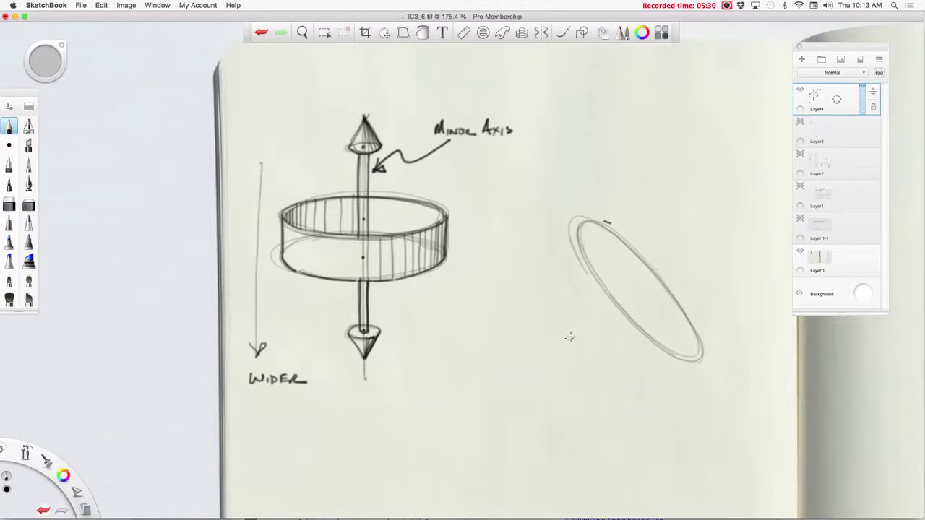
pyautogui.moveTo(564, 341); pyautogui.dragTo(735, 203)
pyautogui.moveTo(565, 345); pyautogui.dragTo(740, 203)
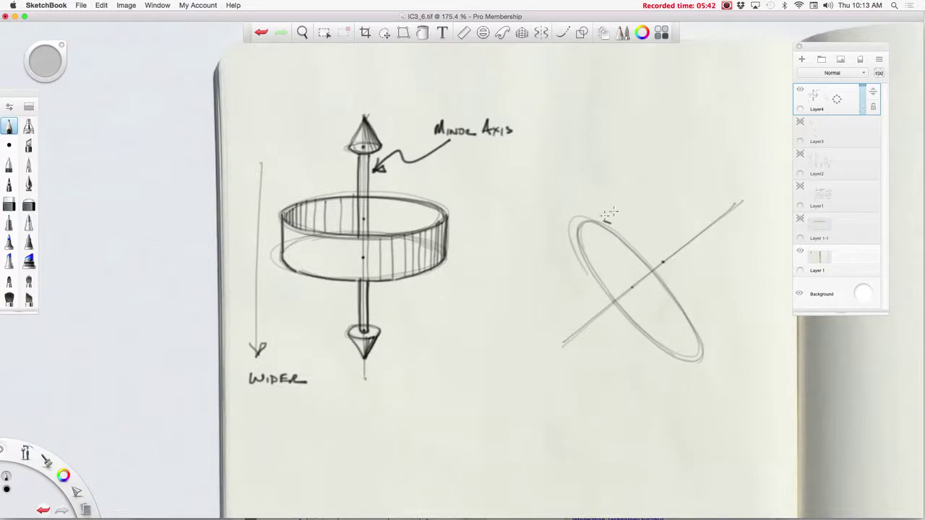
# Add offset ellipse passes to form a slanted ring and dot three points along the axis
pyautogui.moveTo(596, 206)
pyautogui.mouseDown()
pyautogui.moveTo(712, 321)
pyautogui.moveTo(605, 210)
pyautogui.moveTo(704, 289)
pyautogui.moveTo(707, 334)
pyautogui.moveTo(605, 217)
pyautogui.moveTo(715, 338)
pyautogui.moveTo(668, 232)
pyautogui.moveTo(653, 224)
pyautogui.mouseUp()
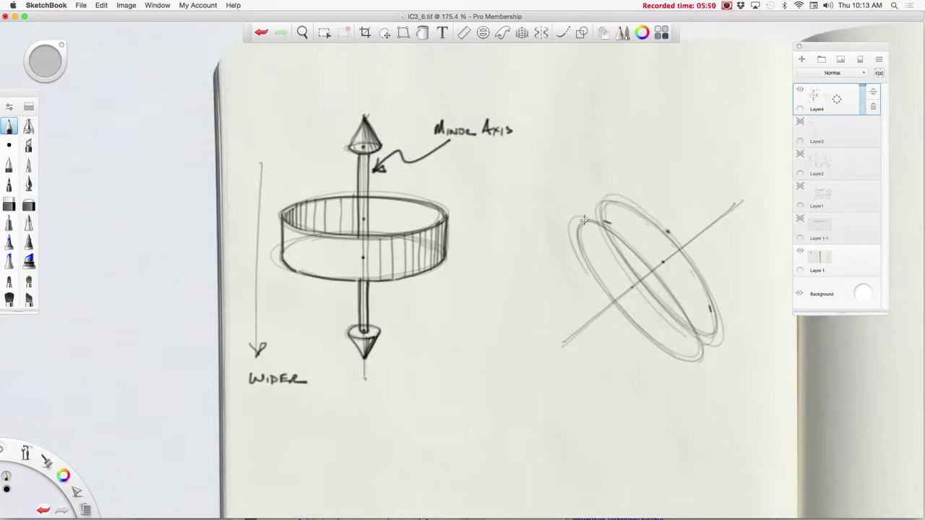
pyautogui.moveTo(607, 201); pyautogui.dragTo(582, 222)
pyautogui.moveTo(706, 353); pyautogui.dragTo(726, 329)
pyautogui.click(581, 330)
pyautogui.click(663, 261)
pyautogui.click(714, 221)
# Draw small ellipses at both axis ends and a long arrowed direction line above the ring
pyautogui.moveTo(580, 326)
pyautogui.mouseDown()
pyautogui.moveTo(571, 318)
pyautogui.moveTo(587, 339)
pyautogui.mouseUp()
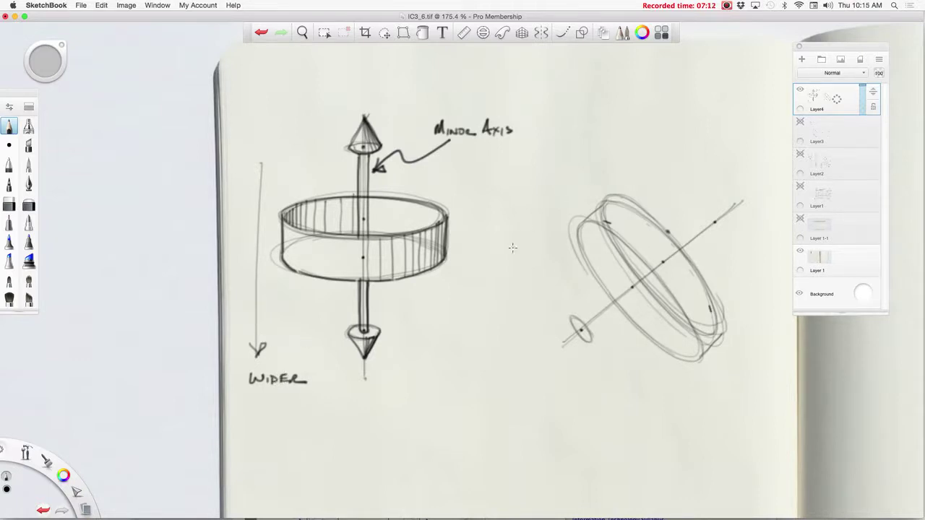
pyautogui.moveTo(535, 230); pyautogui.dragTo(683, 110)
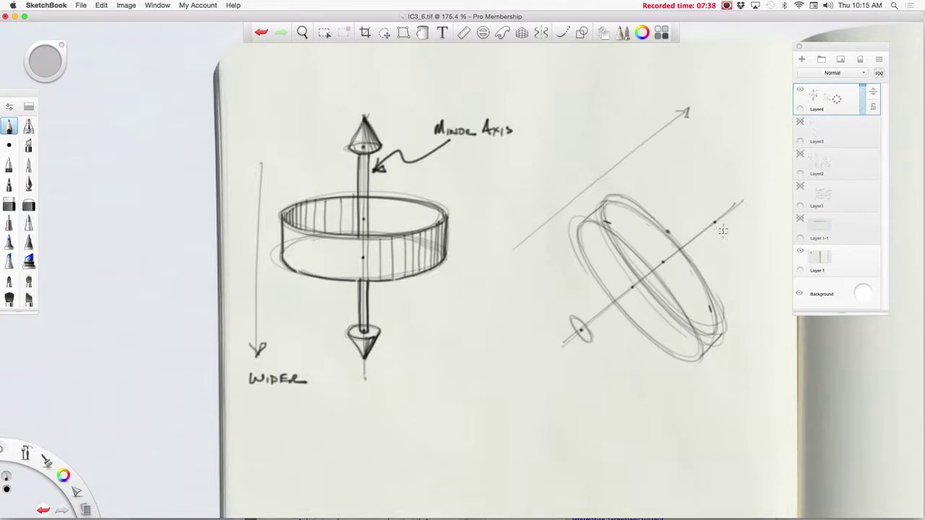
pyautogui.moveTo(722, 225)
pyautogui.mouseDown()
pyautogui.moveTo(704, 211)
pyautogui.moveTo(724, 224)
pyautogui.mouseUp()
# Sketch cone tips at the lower-left and upper-right axis ends and darken the lower shaft
pyautogui.moveTo(561, 335)
pyautogui.mouseDown()
pyautogui.moveTo(555, 350)
pyautogui.moveTo(571, 318)
pyautogui.moveTo(557, 351)
pyautogui.moveTo(593, 340)
pyautogui.moveTo(553, 352)
pyautogui.moveTo(594, 336)
pyautogui.mouseUp()
pyautogui.moveTo(737, 203)
pyautogui.mouseDown()
pyautogui.moveTo(725, 231)
pyautogui.moveTo(726, 198)
pyautogui.moveTo(702, 211)
pyautogui.moveTo(737, 204)
pyautogui.moveTo(704, 212)
pyautogui.mouseUp()
pyautogui.moveTo(704, 212); pyautogui.dragTo(737, 203)
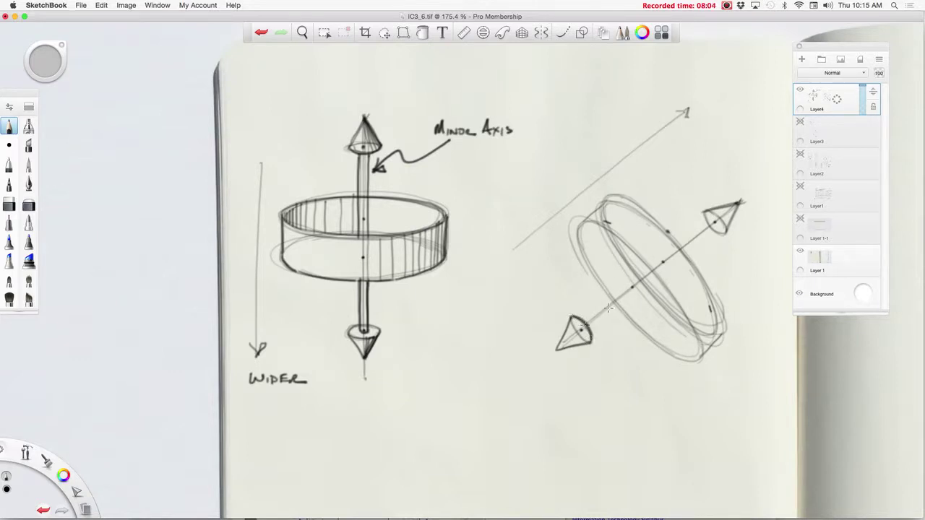
pyautogui.moveTo(583, 323); pyautogui.dragTo(713, 222)
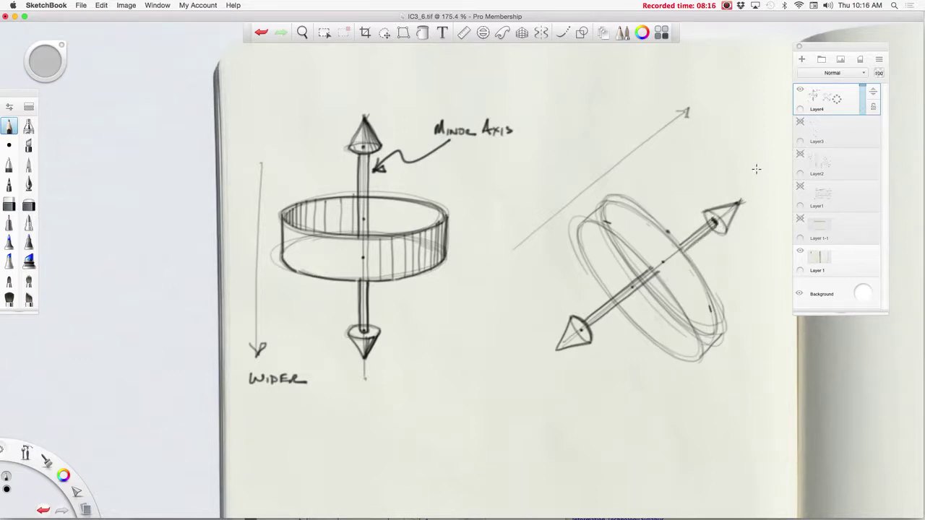
# Darken the ring's top-left rim, add a small arrow at its right edge, and ink the top rim
pyautogui.moveTo(614, 187)
pyautogui.mouseDown()
pyautogui.moveTo(600, 216)
pyautogui.moveTo(620, 177)
pyautogui.mouseUp()
pyautogui.moveTo(763, 304)
pyautogui.mouseDown()
pyautogui.moveTo(732, 307)
pyautogui.moveTo(738, 320)
pyautogui.mouseUp()
pyautogui.moveTo(604, 203)
pyautogui.mouseDown()
pyautogui.moveTo(626, 199)
pyautogui.moveTo(682, 244)
pyautogui.moveTo(724, 327)
pyautogui.mouseUp()
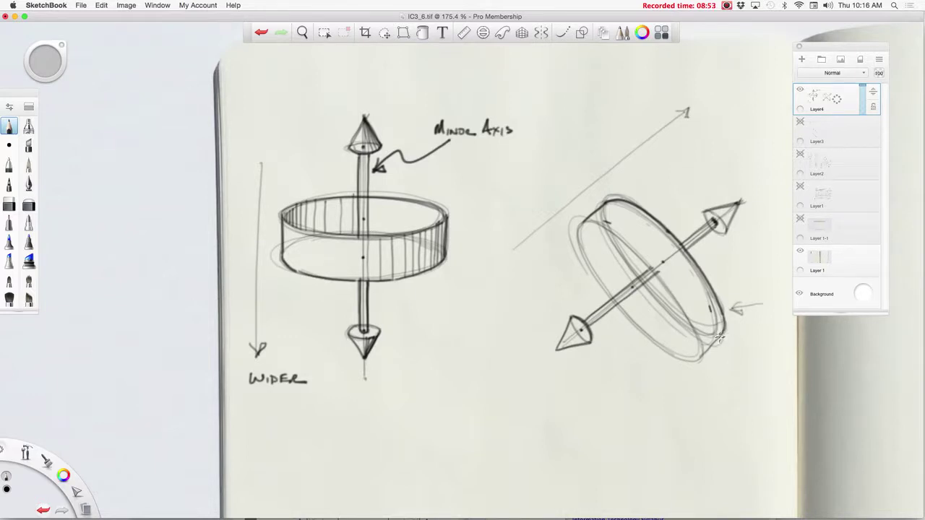
# Ink the lower-right, left and inner upper-left rims, then start hatching the upper-left band
pyautogui.moveTo(712, 345); pyautogui.dragTo(699, 359)
pyautogui.moveTo(578, 228)
pyautogui.mouseDown()
pyautogui.moveTo(612, 233)
pyautogui.moveTo(645, 266)
pyautogui.moveTo(694, 339)
pyautogui.moveTo(692, 359)
pyautogui.mouseUp()
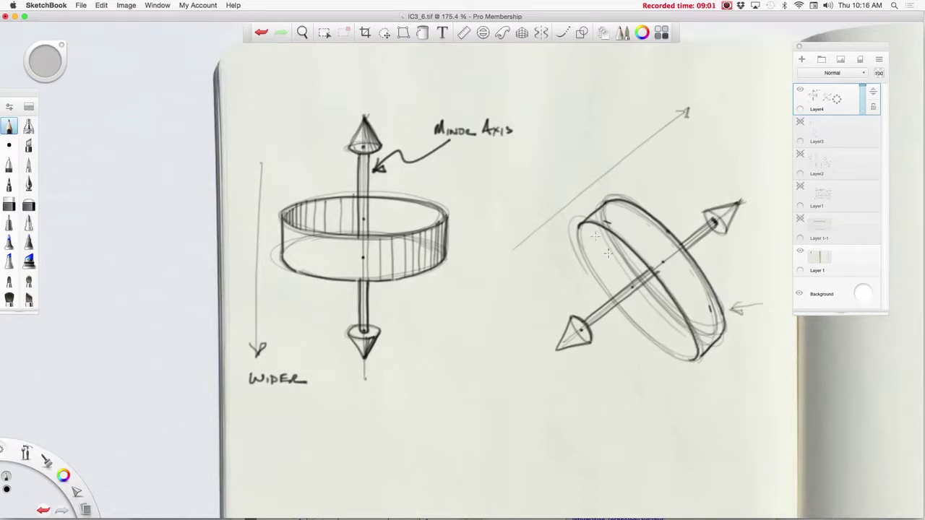
pyautogui.moveTo(580, 225)
pyautogui.mouseDown()
pyautogui.moveTo(578, 249)
pyautogui.moveTo(594, 280)
pyautogui.moveTo(674, 359)
pyautogui.moveTo(692, 360)
pyautogui.mouseUp()
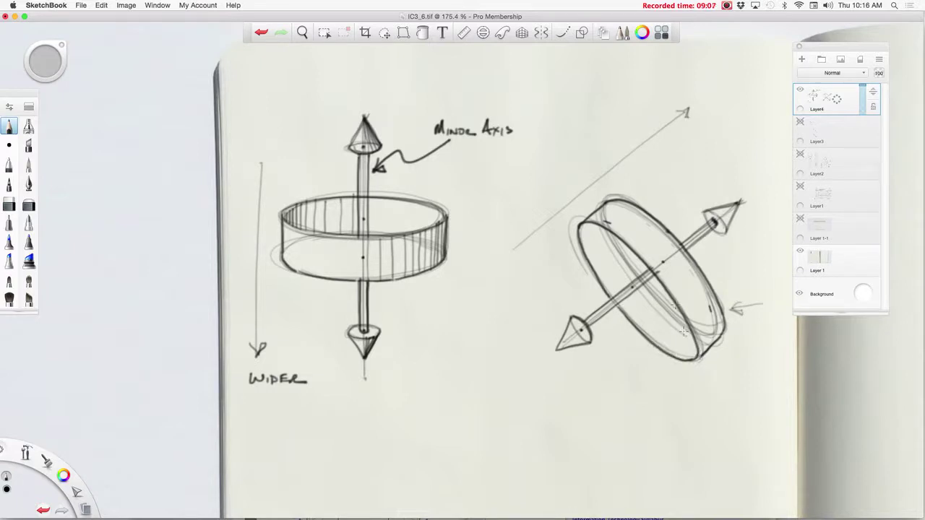
pyautogui.moveTo(610, 233); pyautogui.dragTo(693, 335)
pyautogui.moveTo(581, 226)
pyautogui.mouseDown()
pyautogui.moveTo(589, 234)
pyautogui.moveTo(607, 228)
pyautogui.moveTo(594, 260)
pyautogui.moveTo(600, 271)
pyautogui.moveTo(618, 260)
pyautogui.mouseUp()
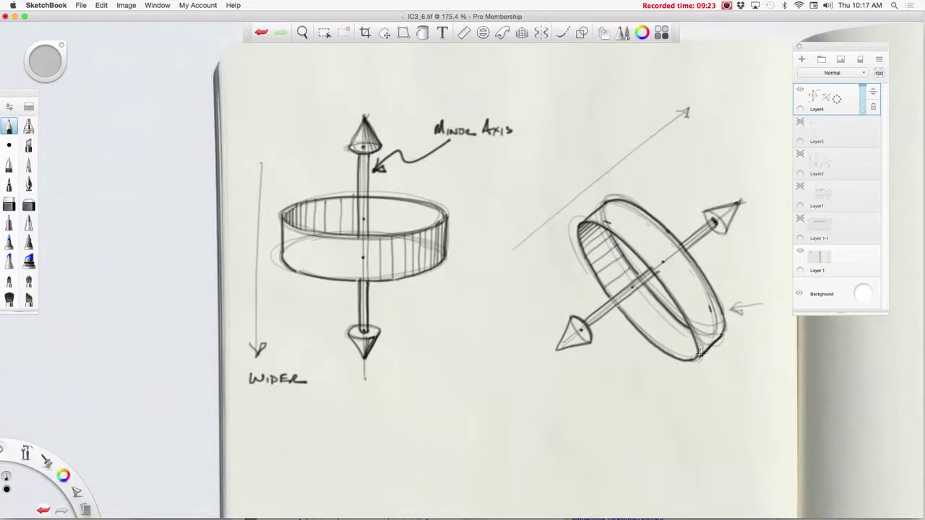
# Hatch the lower-right band, shade both cone tips, and darken the upper and lower axis shaft
pyautogui.moveTo(699, 352)
pyautogui.mouseDown()
pyautogui.moveTo(721, 331)
pyautogui.moveTo(700, 348)
pyautogui.moveTo(721, 309)
pyautogui.moveTo(700, 326)
pyautogui.moveTo(686, 317)
pyautogui.moveTo(708, 294)
pyautogui.moveTo(678, 310)
pyautogui.moveTo(664, 283)
pyautogui.moveTo(690, 261)
pyautogui.mouseUp()
pyautogui.moveTo(571, 345)
pyautogui.mouseDown()
pyautogui.moveTo(558, 351)
pyautogui.moveTo(589, 329)
pyautogui.moveTo(556, 354)
pyautogui.mouseUp()
pyautogui.moveTo(721, 211)
pyautogui.mouseDown()
pyautogui.moveTo(729, 228)
pyautogui.moveTo(739, 202)
pyautogui.mouseUp()
pyautogui.moveTo(688, 249); pyautogui.dragTo(712, 226)
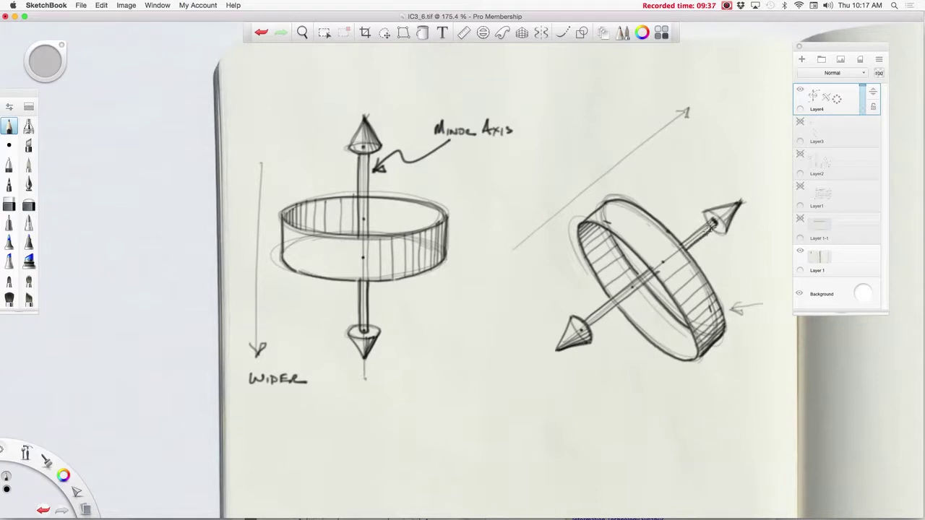
pyautogui.moveTo(591, 327); pyautogui.dragTo(658, 265)
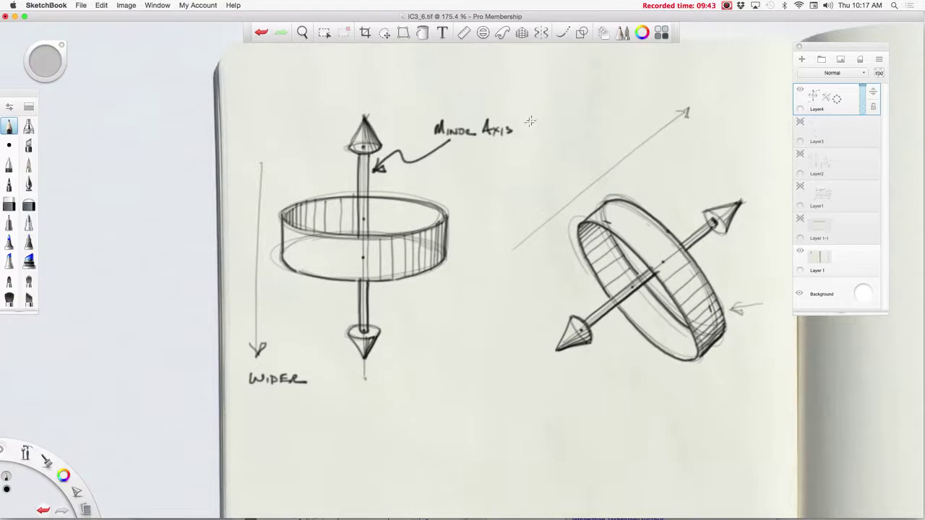
# Draw a curved arrow from the Minor Axis label to the tilted axis, then zoom out to show blank page
pyautogui.moveTo(533, 126)
pyautogui.mouseDown()
pyautogui.moveTo(639, 169)
pyautogui.moveTo(686, 224)
pyautogui.mouseUp()
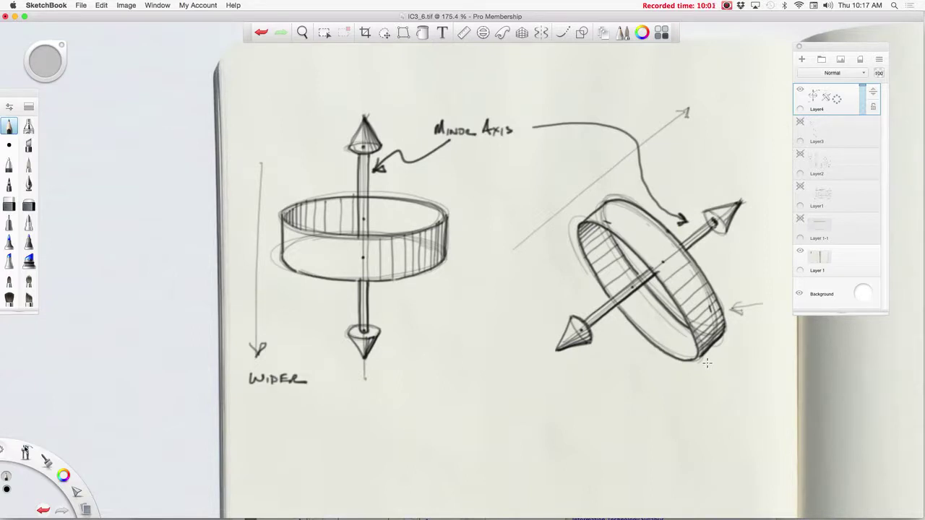
pyautogui.press('space')
pyautogui.moveTo(492, 340)
pyautogui.mouseDown()
pyautogui.moveTo(502, 346)
pyautogui.moveTo(487, 347)
pyautogui.moveTo(494, 350)
pyautogui.moveTo(489, 248)
pyautogui.moveTo(477, 207)
pyautogui.mouseUp()
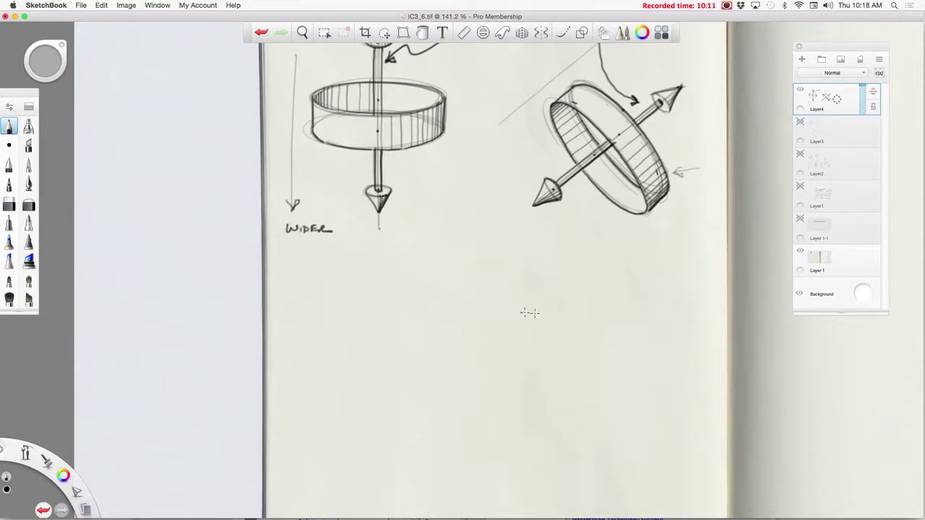
# Draw the front-view cone's baseline, vertical centre axis and triangular sides below the sketches
pyautogui.moveTo(462, 315); pyautogui.dragTo(541, 316)
pyautogui.moveTo(455, 315); pyautogui.dragTo(537, 317)
pyautogui.moveTo(495, 352); pyautogui.dragTo(499, 214)
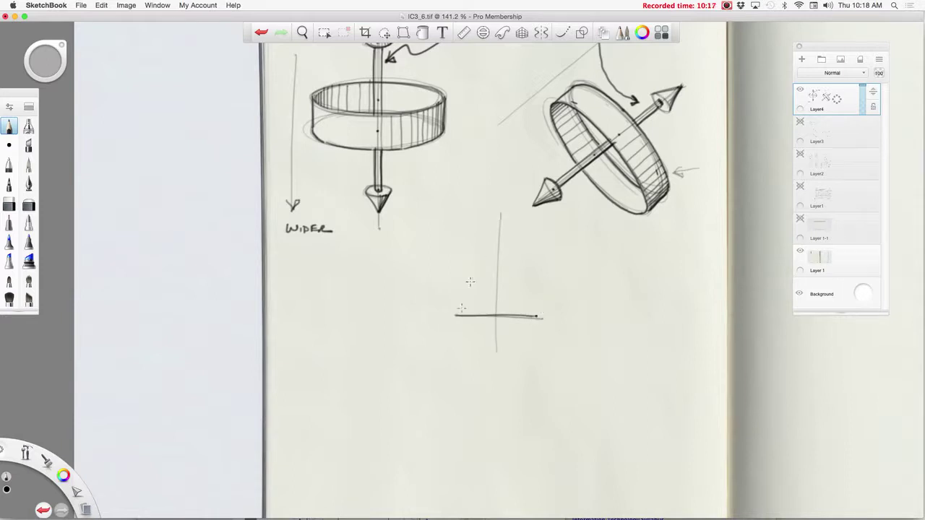
pyautogui.moveTo(456, 315); pyautogui.dragTo(496, 230)
pyautogui.moveTo(456, 315)
pyautogui.mouseDown()
pyautogui.moveTo(501, 216)
pyautogui.moveTo(538, 316)
pyautogui.mouseUp()
pyautogui.moveTo(500, 218); pyautogui.dragTo(540, 317)
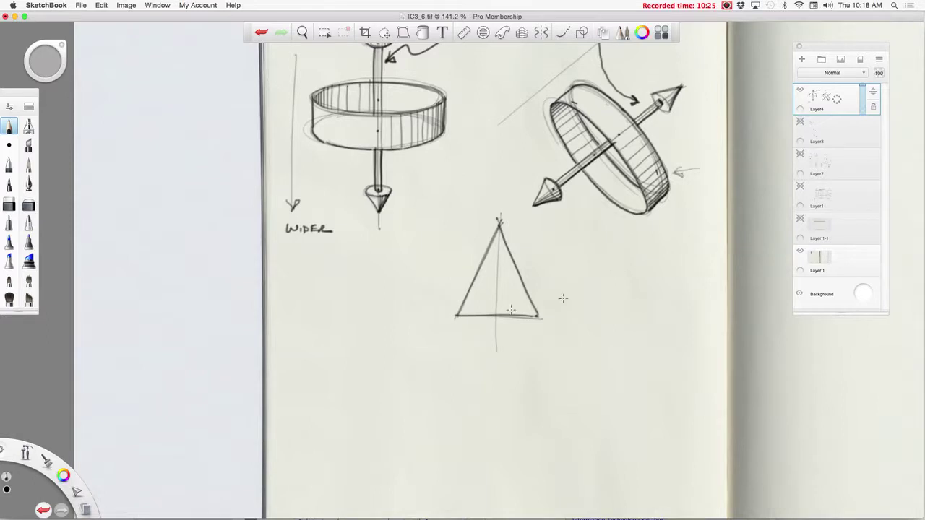
pyautogui.moveTo(457, 316); pyautogui.dragTo(539, 316)
# Extend a long ground line under the cone, darken its right side, and hatch both halves from the apex
pyautogui.moveTo(383, 316); pyautogui.dragTo(618, 316)
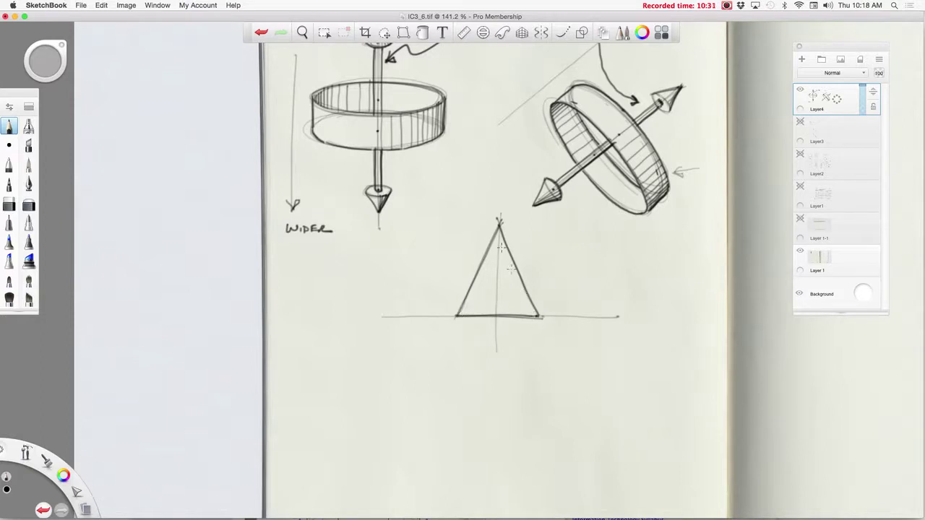
pyautogui.moveTo(537, 315); pyautogui.dragTo(500, 221)
pyautogui.moveTo(536, 315)
pyautogui.mouseDown()
pyautogui.moveTo(500, 221)
pyautogui.moveTo(518, 305)
pyautogui.mouseUp()
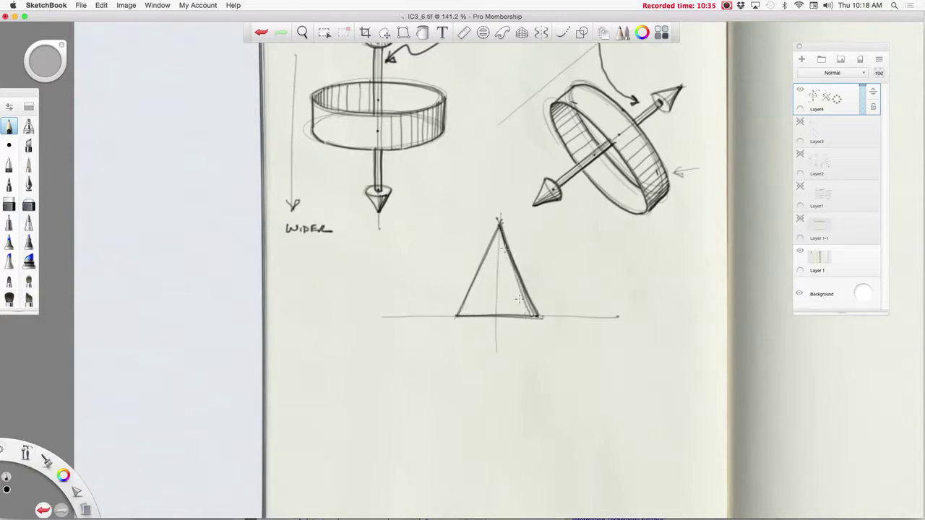
pyautogui.moveTo(499, 224); pyautogui.dragTo(521, 314)
pyautogui.moveTo(499, 230); pyautogui.dragTo(518, 304)
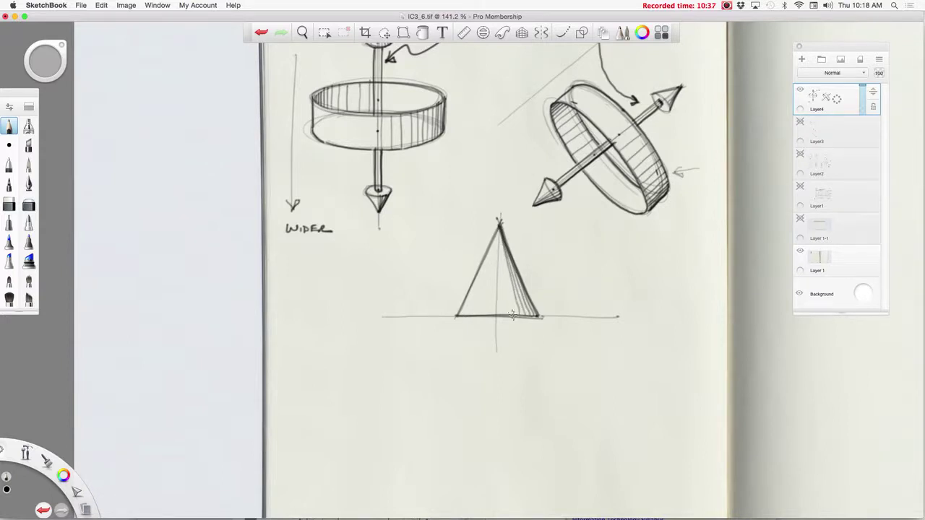
pyautogui.moveTo(498, 230)
pyautogui.mouseDown()
pyautogui.moveTo(510, 318)
pyautogui.moveTo(495, 305)
pyautogui.mouseUp()
pyautogui.moveTo(498, 225)
pyautogui.mouseDown()
pyautogui.moveTo(482, 312)
pyautogui.moveTo(464, 317)
pyautogui.mouseUp()
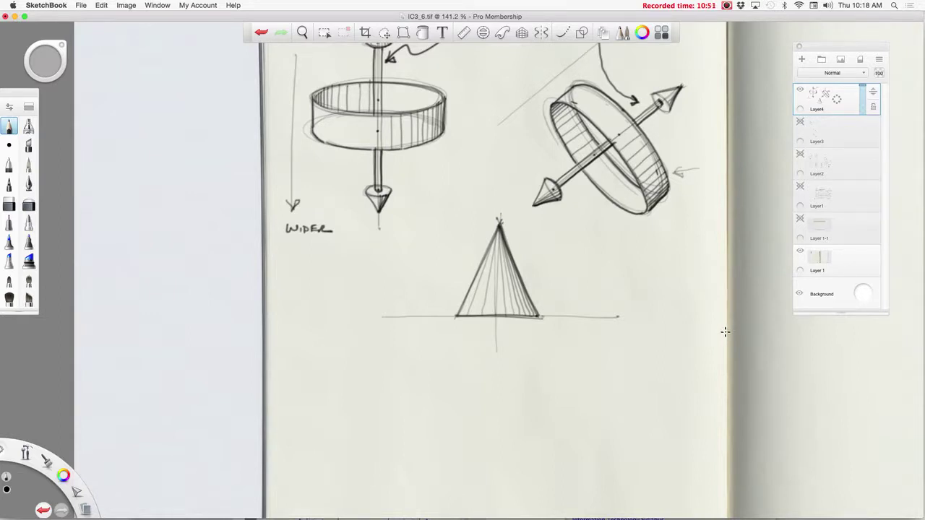
# Pan to the blank lower page and draw a darkened vertical axis line below-left of the cone
pyautogui.moveTo(27, 453); pyautogui.dragTo(27, 403)
pyautogui.moveTo(507, 393); pyautogui.dragTo(456, 302)
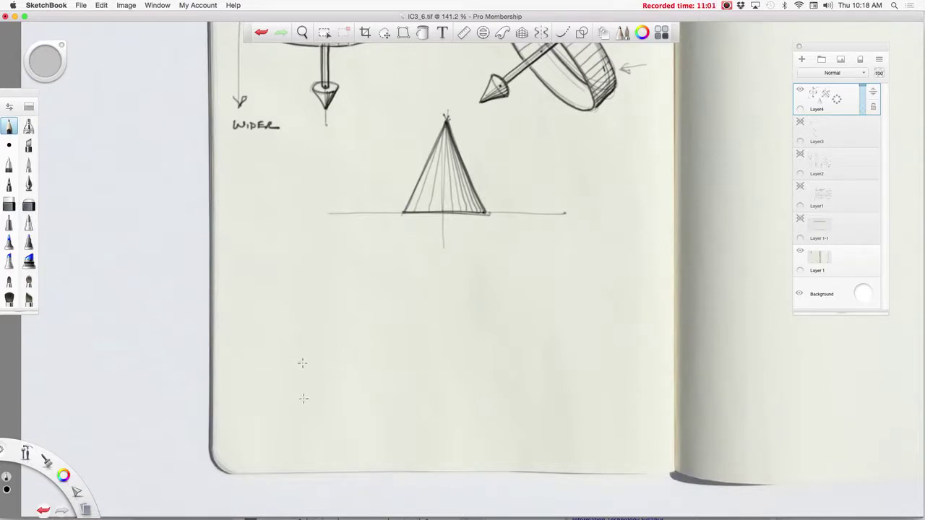
pyautogui.moveTo(304, 414); pyautogui.dragTo(307, 254)
pyautogui.moveTo(305, 420); pyautogui.dragTo(306, 253)
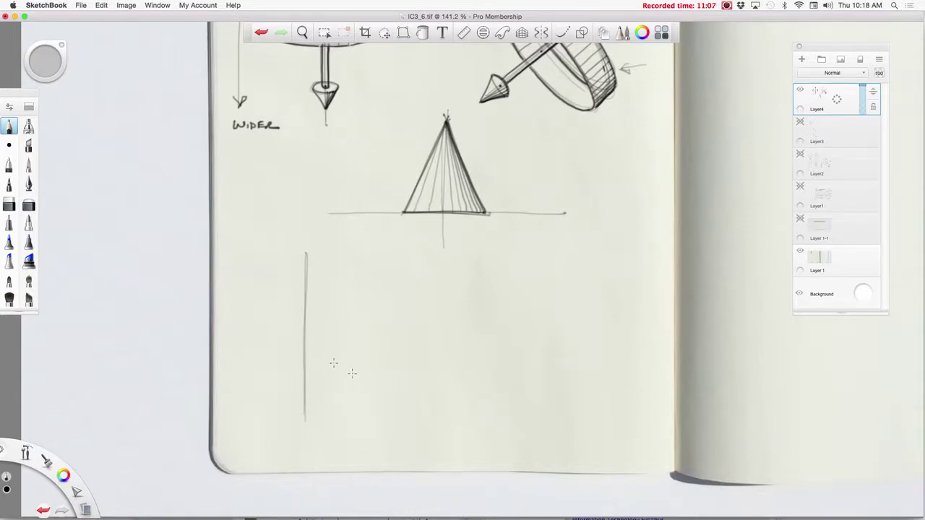
# Draw an elliptical base on the axis, both cone sides meeting at the apex, and a loop at the right base edge
pyautogui.moveTo(287, 411)
pyautogui.mouseDown()
pyautogui.moveTo(264, 375)
pyautogui.moveTo(349, 384)
pyautogui.moveTo(260, 390)
pyautogui.moveTo(265, 372)
pyautogui.moveTo(349, 406)
pyautogui.moveTo(263, 379)
pyautogui.moveTo(357, 362)
pyautogui.mouseUp()
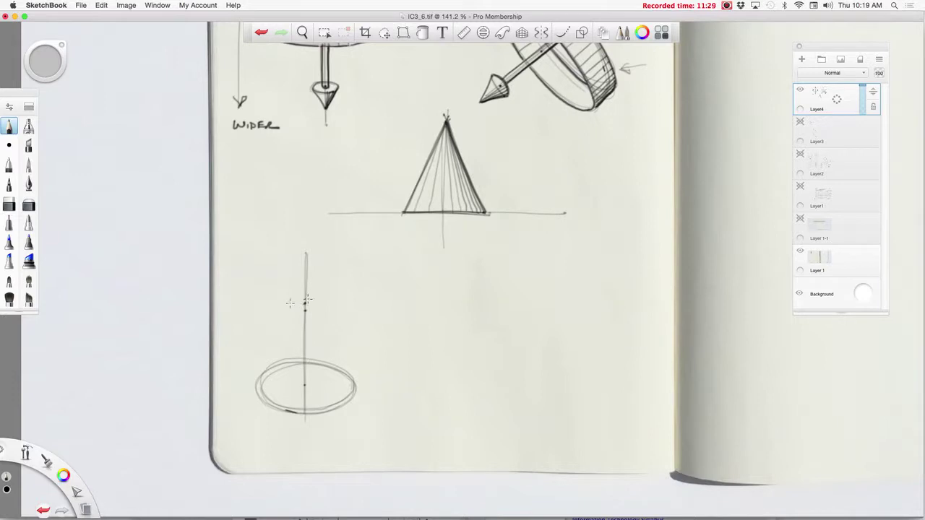
pyautogui.moveTo(260, 374)
pyautogui.mouseDown()
pyautogui.moveTo(310, 286)
pyautogui.moveTo(257, 377)
pyautogui.mouseUp()
pyautogui.moveTo(305, 299); pyautogui.dragTo(355, 384)
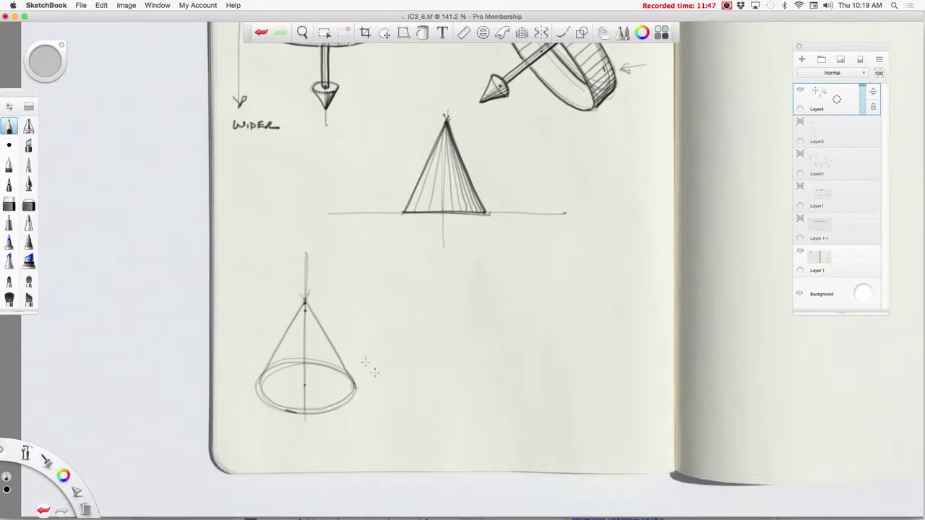
pyautogui.moveTo(365, 363)
pyautogui.mouseDown()
pyautogui.moveTo(380, 393)
pyautogui.moveTo(334, 399)
pyautogui.moveTo(395, 322)
pyautogui.mouseUp()
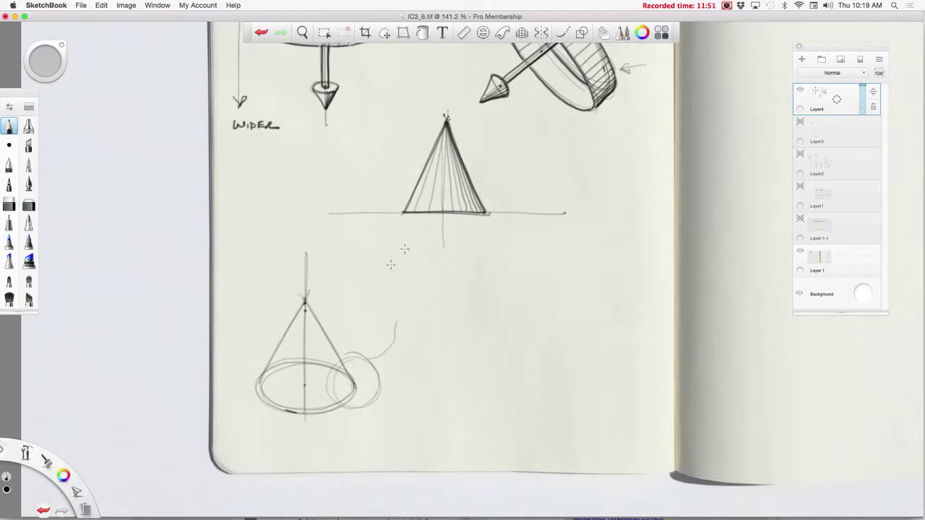
# Draw a leader from the small loop to a large callout circle, then zoom in on the cones
pyautogui.moveTo(389, 267); pyautogui.dragTo(387, 276)
pyautogui.moveTo(386, 293)
pyautogui.mouseDown()
pyautogui.moveTo(470, 322)
pyautogui.moveTo(401, 249)
pyautogui.moveTo(492, 283)
pyautogui.moveTo(383, 289)
pyautogui.moveTo(450, 232)
pyautogui.moveTo(470, 336)
pyautogui.moveTo(480, 240)
pyautogui.mouseUp()
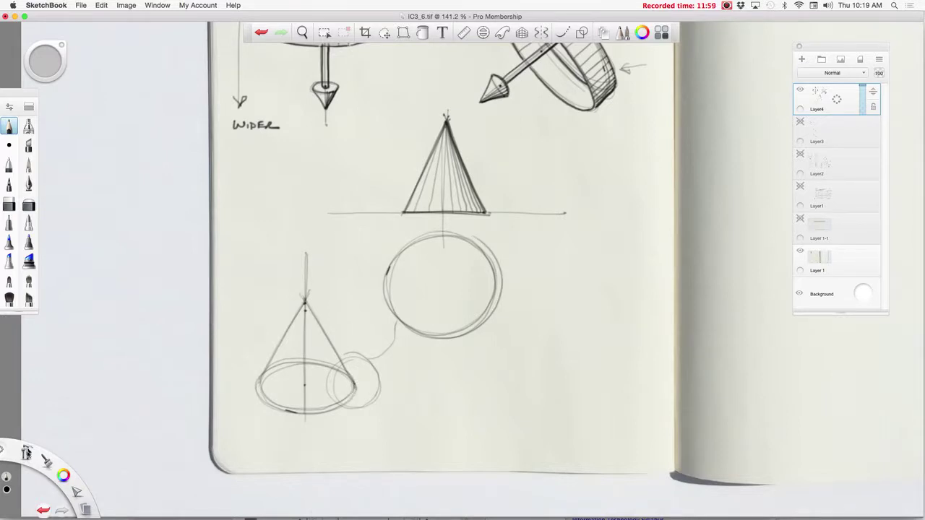
pyautogui.click(26, 452)
pyautogui.moveTo(238, 372)
pyautogui.mouseDown()
pyautogui.moveTo(423, 371)
pyautogui.moveTo(441, 339)
pyautogui.mouseUp()
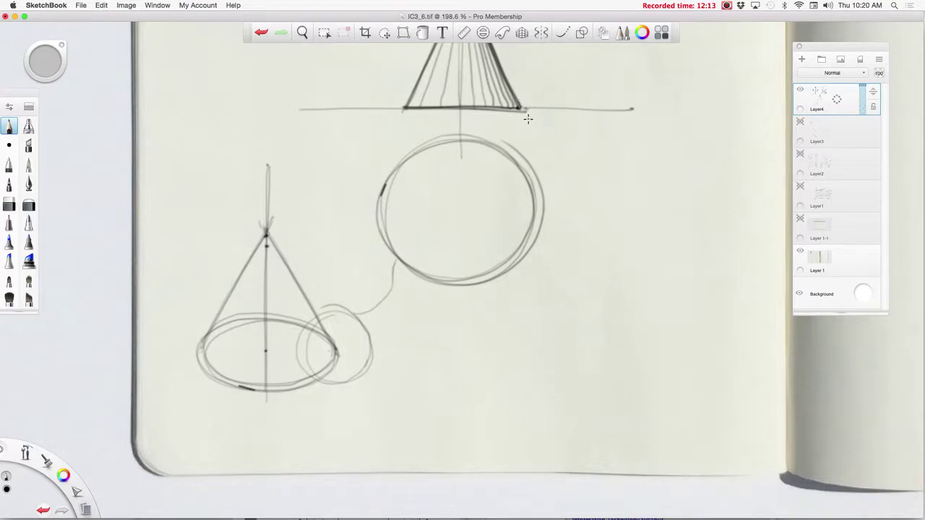
# Circle the front cone's base corner and sketch the magnified base curve and cone edge inside the callout
pyautogui.moveTo(388, 108); pyautogui.dragTo(406, 107)
pyautogui.moveTo(329, 371)
pyautogui.mouseDown()
pyautogui.moveTo(336, 353)
pyautogui.moveTo(325, 316)
pyautogui.moveTo(317, 319)
pyautogui.moveTo(260, 227)
pyautogui.mouseUp()
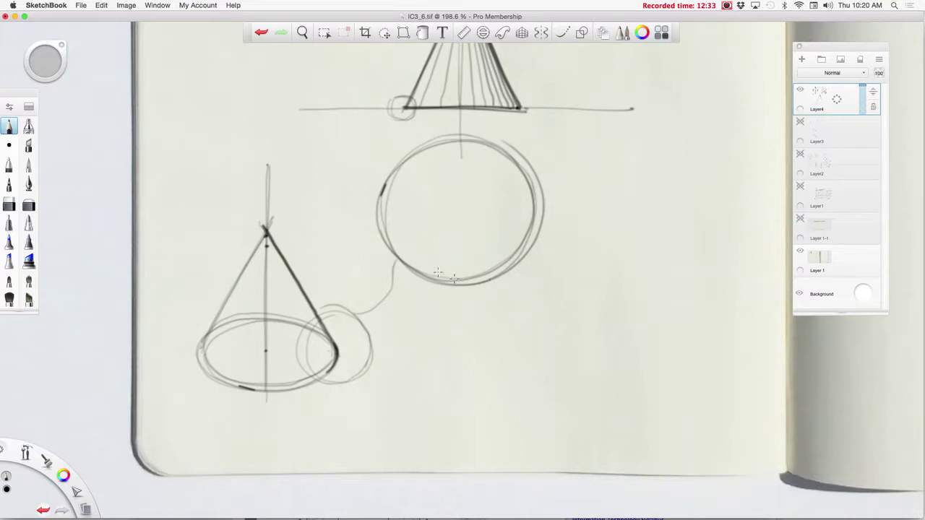
pyautogui.moveTo(383, 161)
pyautogui.mouseDown()
pyautogui.moveTo(477, 217)
pyautogui.moveTo(402, 267)
pyautogui.mouseUp()
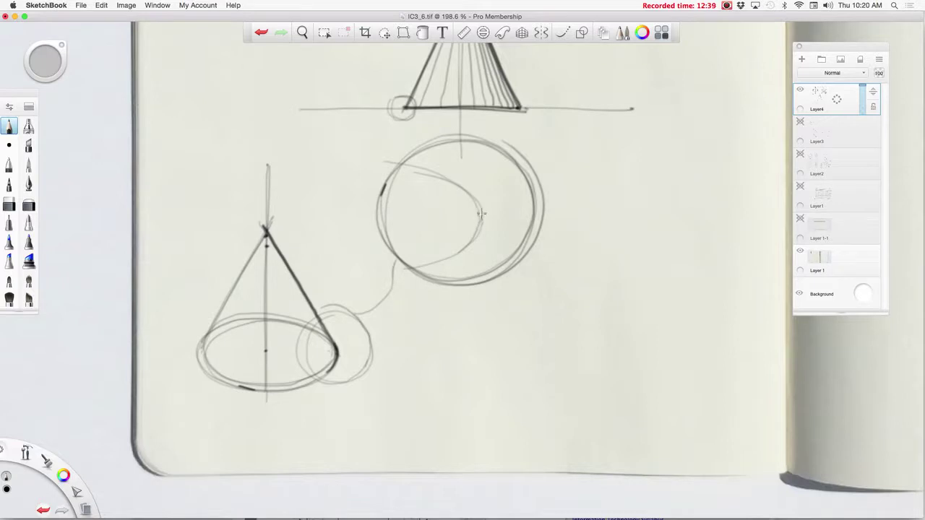
pyautogui.moveTo(480, 214); pyautogui.dragTo(448, 135)
pyautogui.moveTo(409, 267)
pyautogui.mouseDown()
pyautogui.moveTo(470, 240)
pyautogui.moveTo(459, 250)
pyautogui.moveTo(491, 206)
pyautogui.moveTo(480, 212)
pyautogui.moveTo(449, 139)
pyautogui.mouseUp()
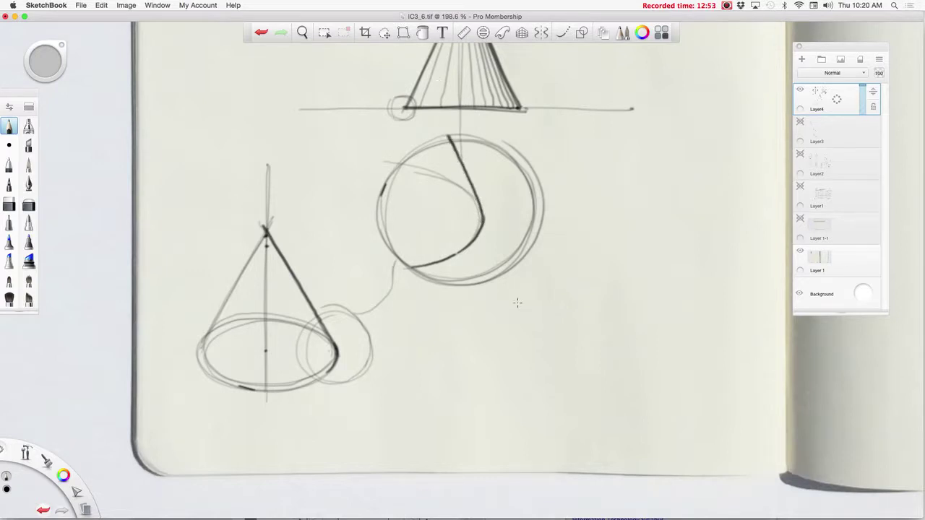
# Darken the perspective cone's left side and base arc, and start a new vertical axis at right
pyautogui.moveTo(204, 338); pyautogui.dragTo(265, 229)
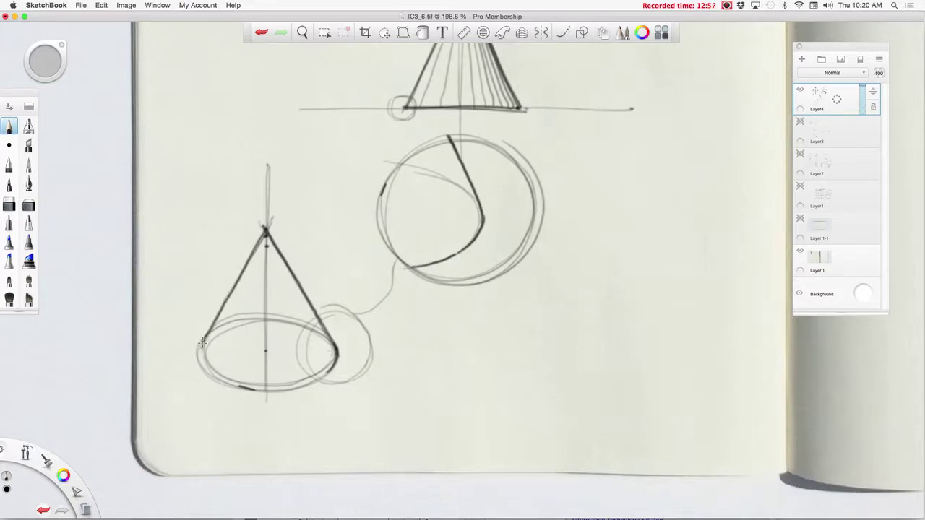
pyautogui.moveTo(200, 349)
pyautogui.mouseDown()
pyautogui.moveTo(215, 377)
pyautogui.moveTo(237, 389)
pyautogui.moveTo(302, 386)
pyautogui.moveTo(346, 360)
pyautogui.mouseUp()
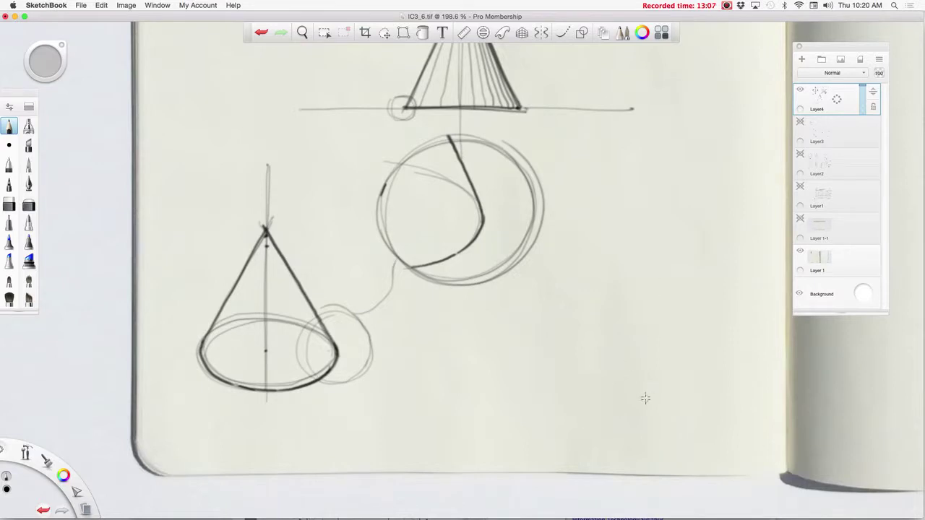
pyautogui.moveTo(656, 177)
pyautogui.mouseDown()
pyautogui.moveTo(647, 411)
pyautogui.moveTo(650, 181)
pyautogui.mouseUp()
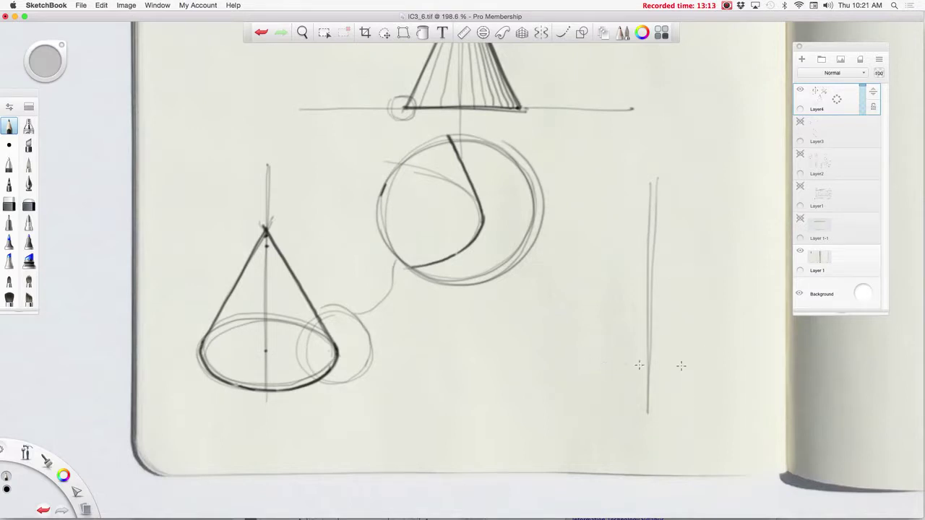
# Build the right cone from a flat elliptical base and two sides, then darken its left side and front arc
pyautogui.moveTo(639, 365)
pyautogui.mouseDown()
pyautogui.moveTo(581, 352)
pyautogui.moveTo(681, 363)
pyautogui.moveTo(712, 354)
pyautogui.moveTo(608, 363)
pyautogui.moveTo(693, 340)
pyautogui.moveTo(715, 358)
pyautogui.moveTo(715, 349)
pyautogui.mouseUp()
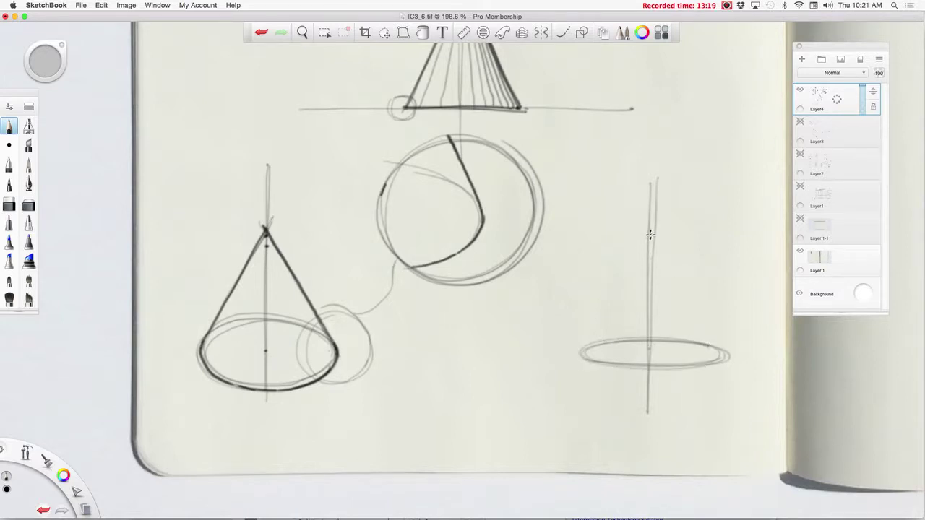
pyautogui.moveTo(582, 347); pyautogui.dragTo(649, 221)
pyautogui.moveTo(726, 356); pyautogui.dragTo(649, 228)
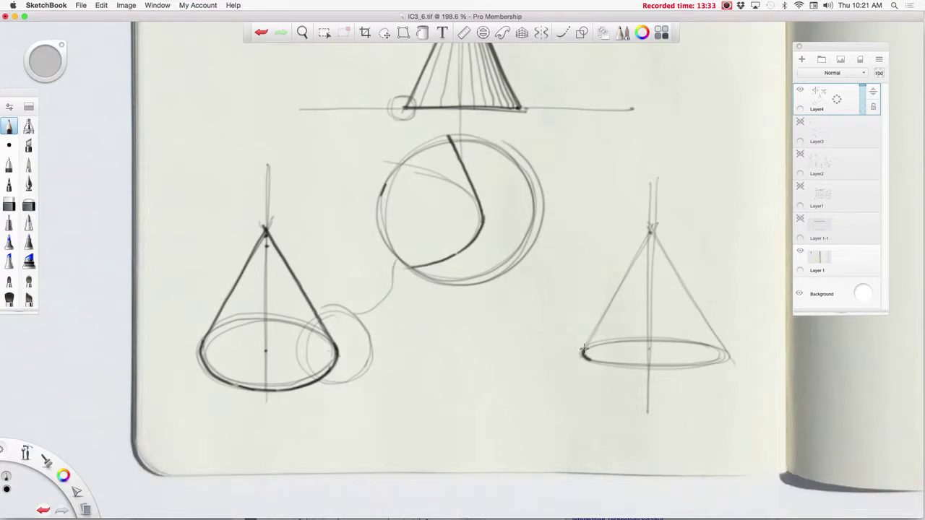
pyautogui.moveTo(585, 346)
pyautogui.mouseDown()
pyautogui.moveTo(650, 231)
pyautogui.moveTo(651, 213)
pyautogui.mouseUp()
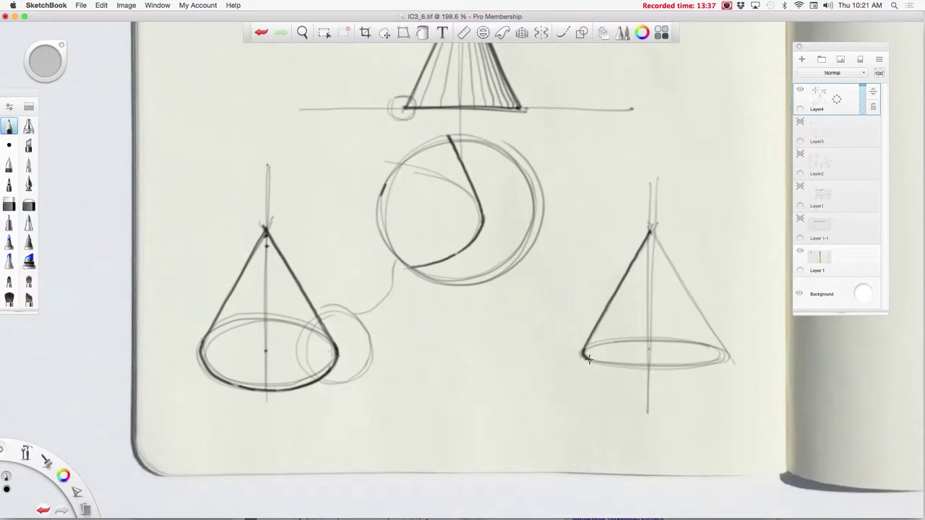
pyautogui.moveTo(591, 362)
pyautogui.mouseDown()
pyautogui.moveTo(694, 367)
pyautogui.moveTo(725, 356)
pyautogui.mouseUp()
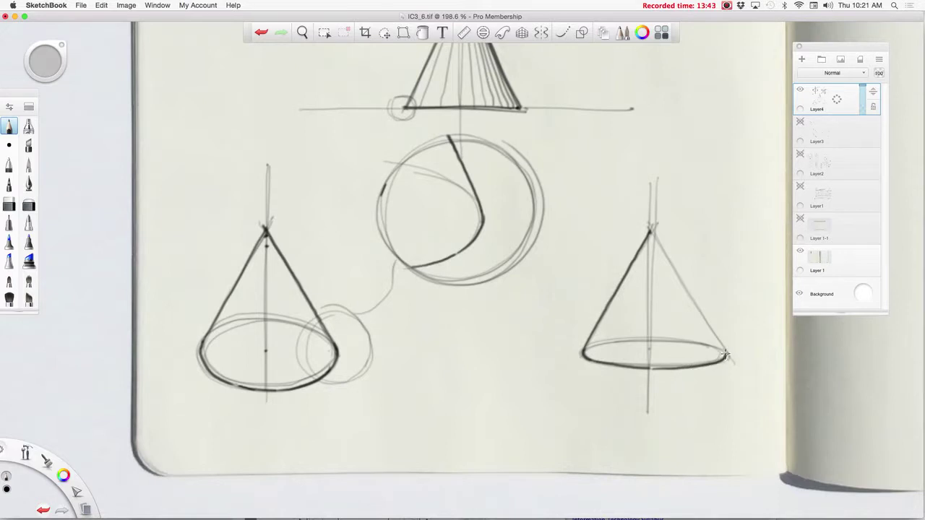